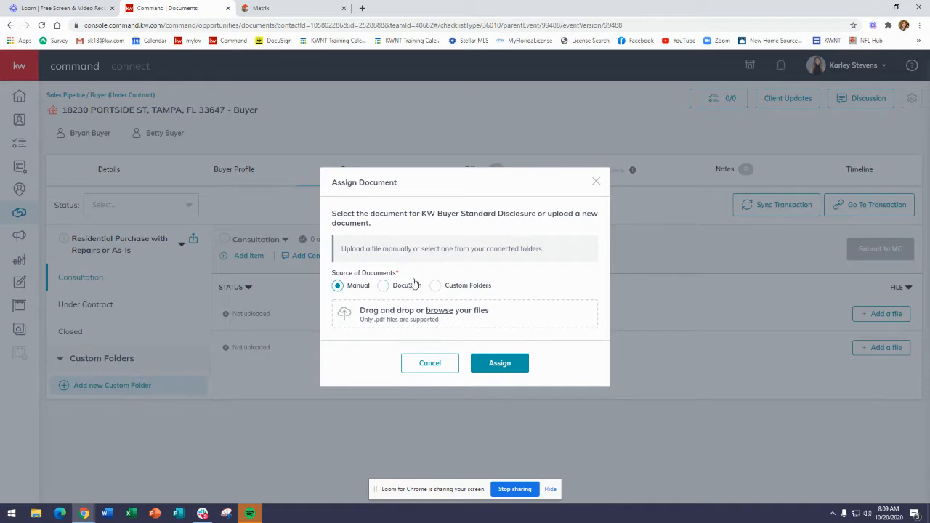
Assign the DocuSign file "KW 395 - BUYER KW Standard Disclosure and Indemnification - Signed.pdf" to the KW Buyer Standard Disclosure item.
{"action": "left_click", "coordinate": [383, 291]}
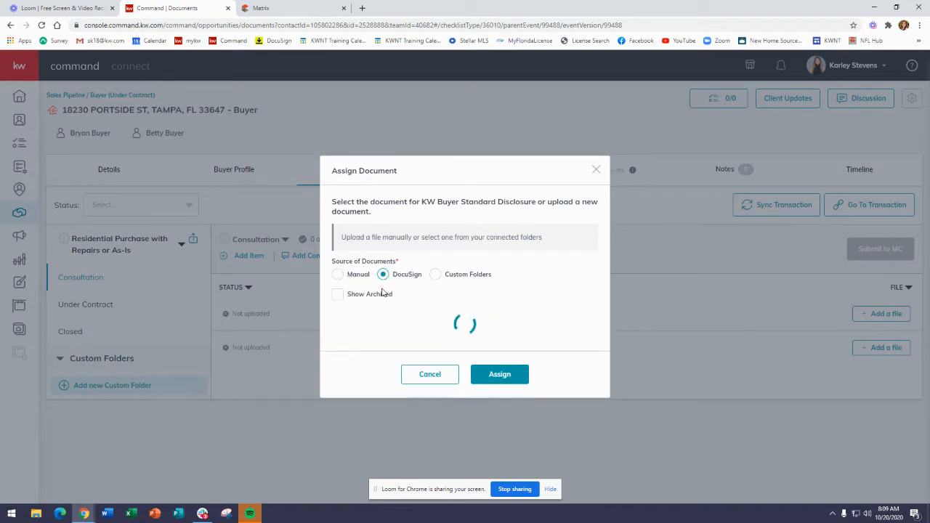
{"action": "scroll", "coordinate": [413, 324], "scroll_direction": "down", "scroll_amount": 2}
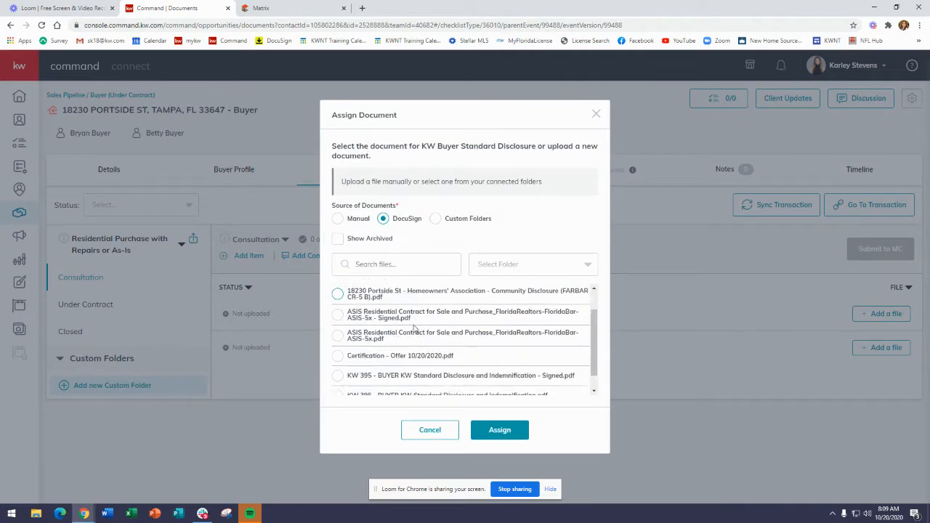
{"action": "left_click_drag", "start_coordinate": [423, 143], "coordinate": [533, 149]}
{"action": "left_click", "coordinate": [529, 162]}
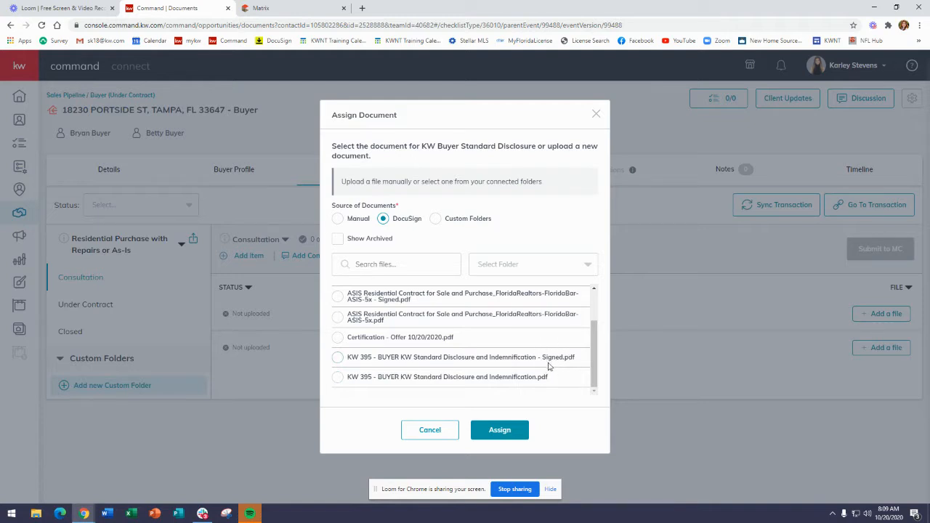
{"action": "left_click", "coordinate": [500, 430]}
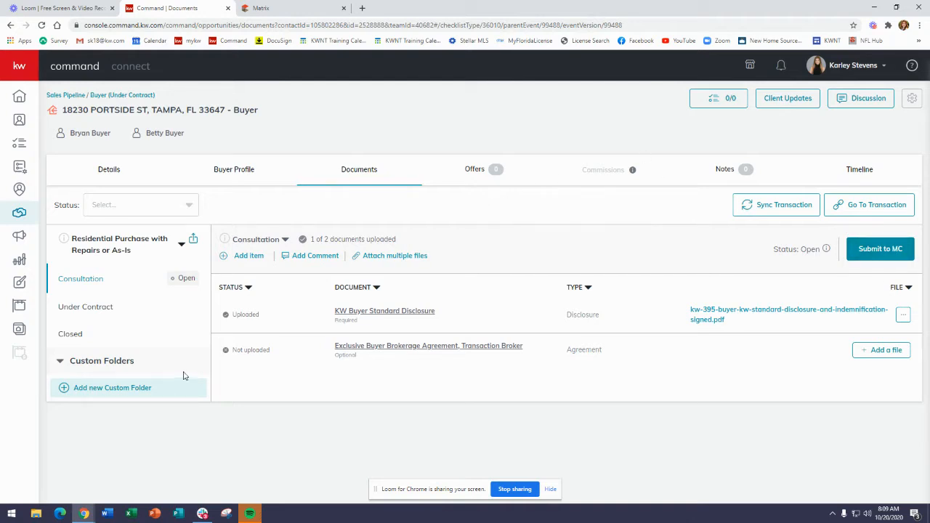
In the Under Contract checklist, assign the signed ASIS Residential Contract for Sale and Purchase from DocuSign to the FRBR AS-IS Contract (Accepted) item.
{"action": "left_click", "coordinate": [90, 307]}
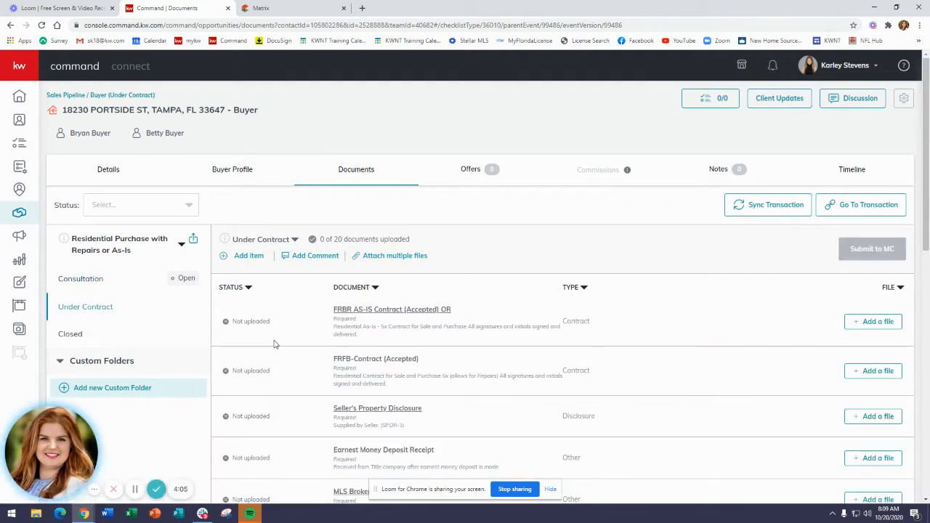
{"action": "scroll", "coordinate": [305, 327], "scroll_direction": "down", "scroll_amount": 1}
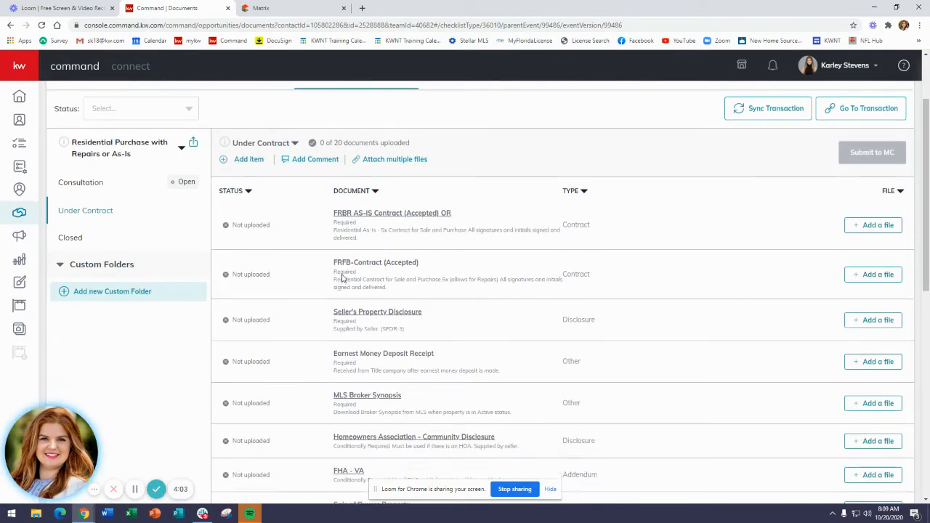
{"action": "scroll", "coordinate": [346, 277], "scroll_direction": "down", "scroll_amount": 2}
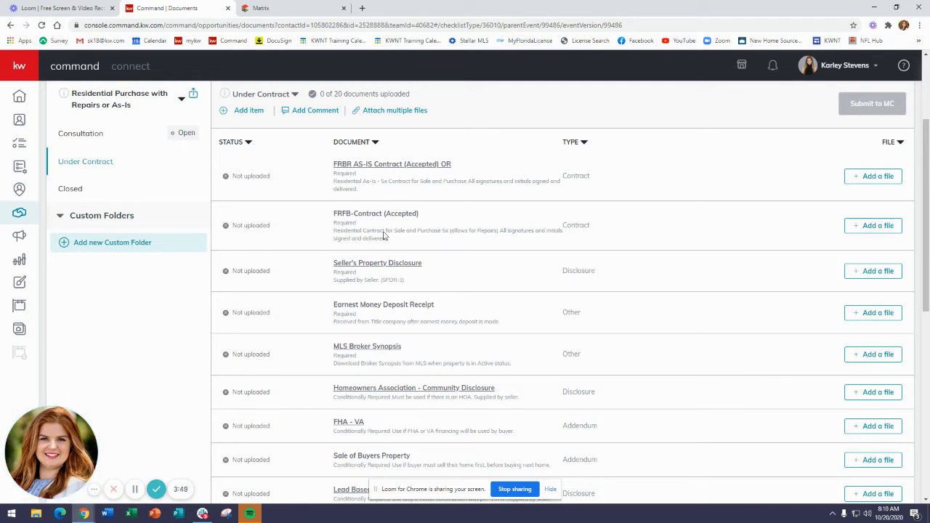
{"action": "left_click", "coordinate": [874, 179]}
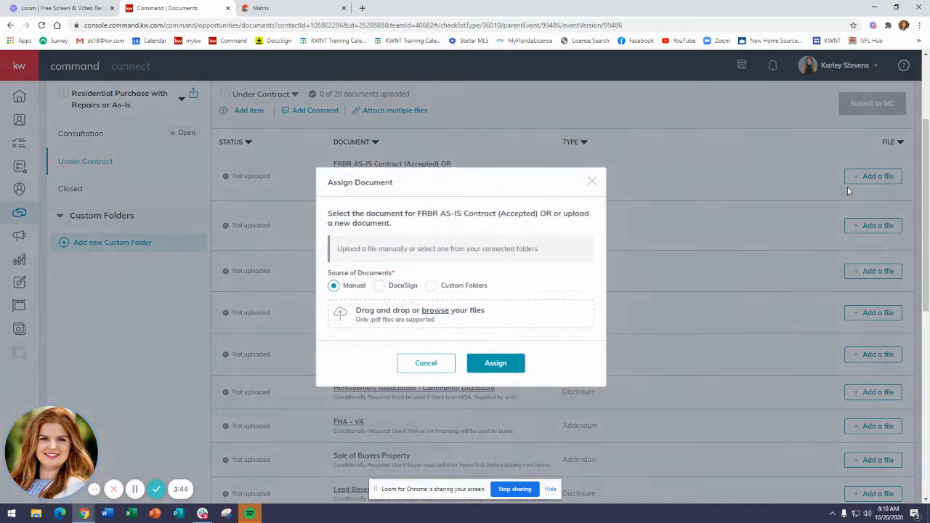
{"action": "left_click", "coordinate": [380, 287]}
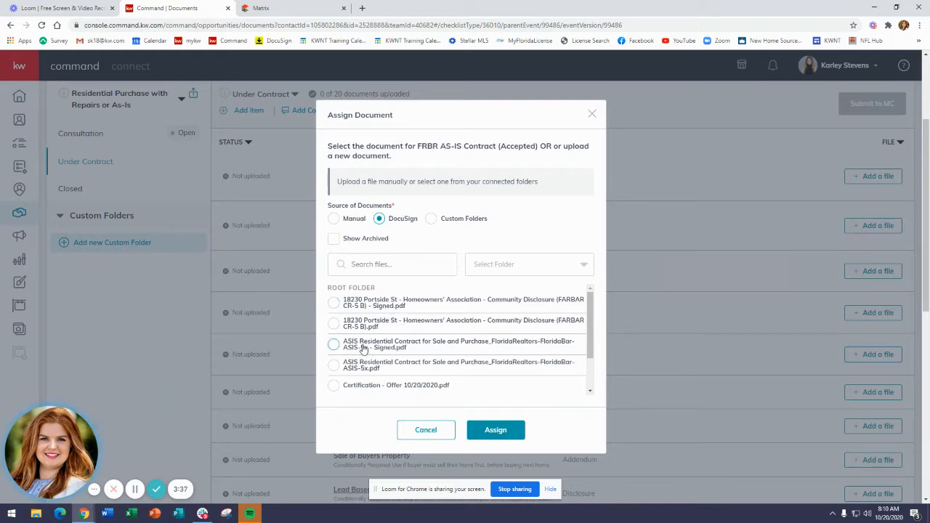
{"action": "left_click", "coordinate": [340, 347]}
{"action": "left_click", "coordinate": [497, 429]}
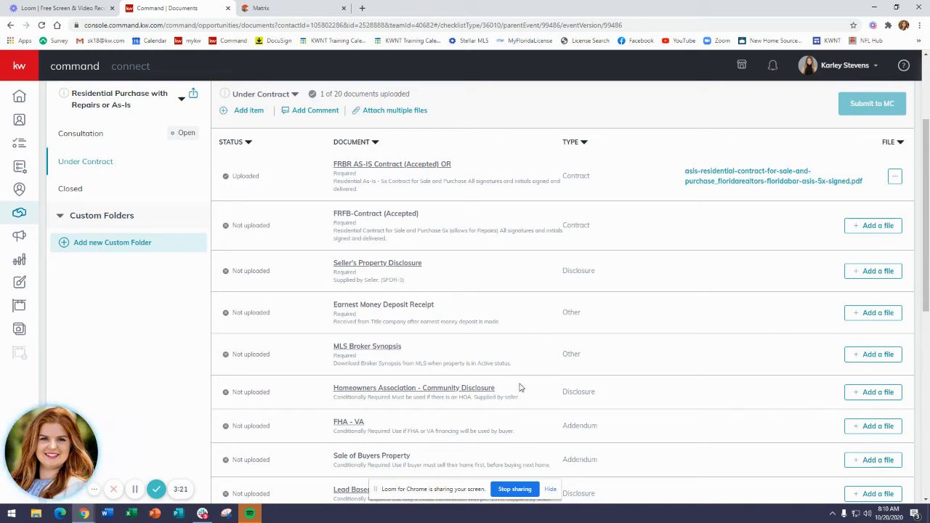
Assign the signed Homeowners' Association - Community Disclosure (FARBAR CR-5 B) PDF from DocuSign to the Homeowners Association - Community Disclosure item.
{"action": "left_click", "coordinate": [875, 392]}
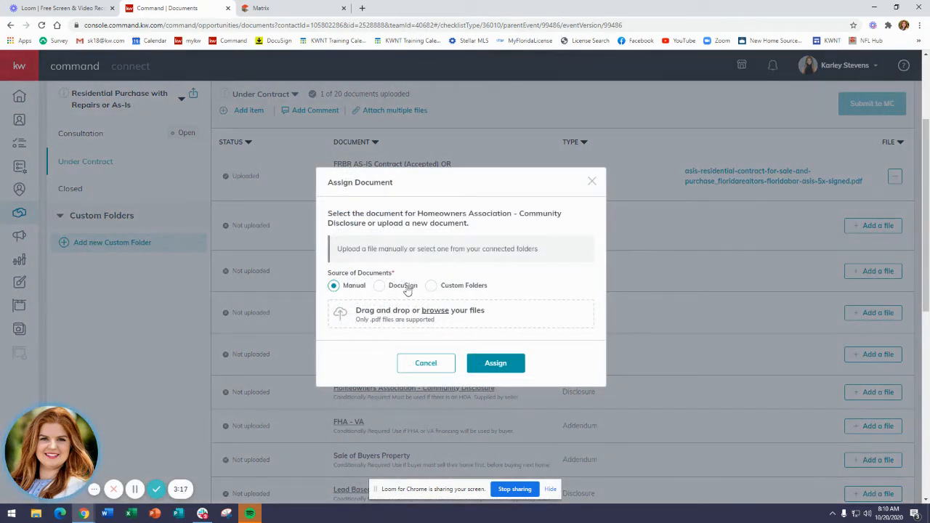
{"action": "left_click", "coordinate": [383, 286]}
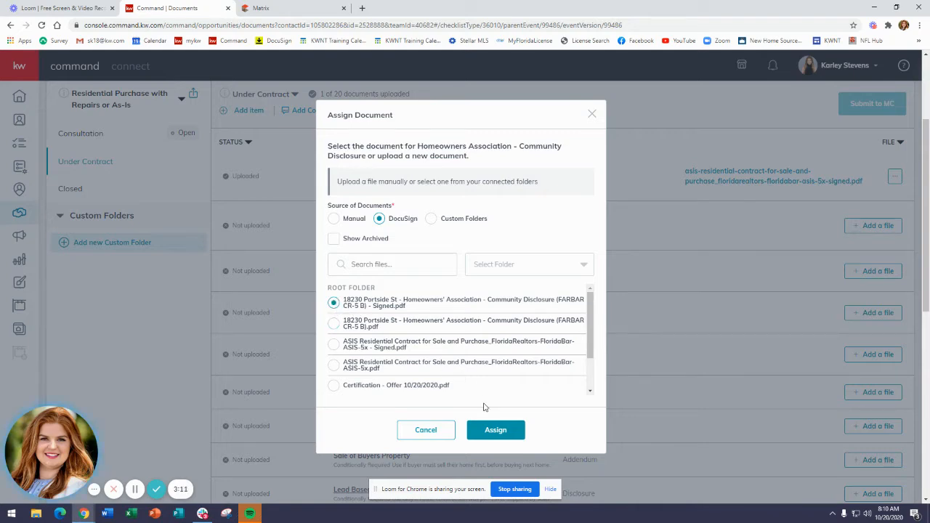
{"action": "left_click", "coordinate": [496, 432]}
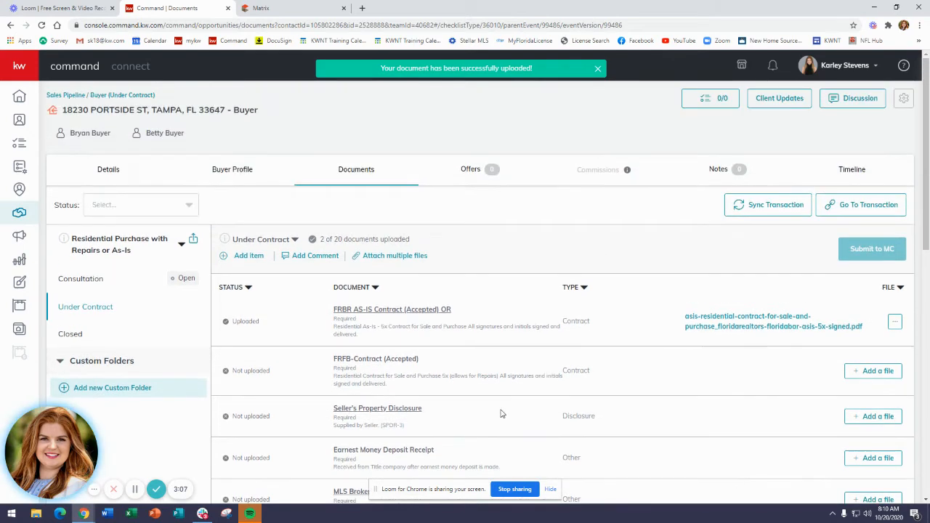
Review which Under Contract documents are marked as required, including the Seller's Property Disclosure, Earnest Money Deposit Receipt and MLS Broker Synopsis.
{"action": "scroll", "coordinate": [612, 384], "scroll_direction": "down", "scroll_amount": 1}
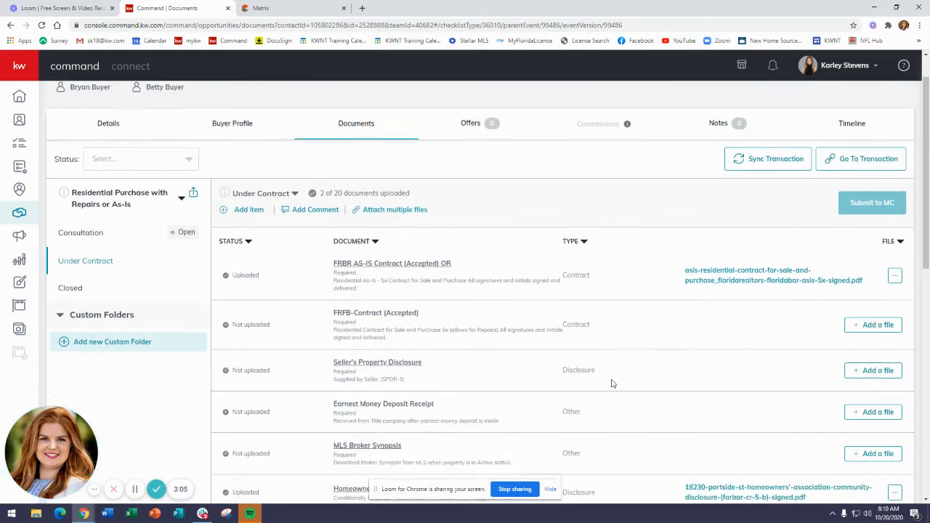
{"action": "scroll", "coordinate": [609, 376], "scroll_direction": "down", "scroll_amount": 1}
{"action": "left_click_drag", "start_coordinate": [334, 321], "coordinate": [358, 327]}
{"action": "left_click", "coordinate": [359, 327]}
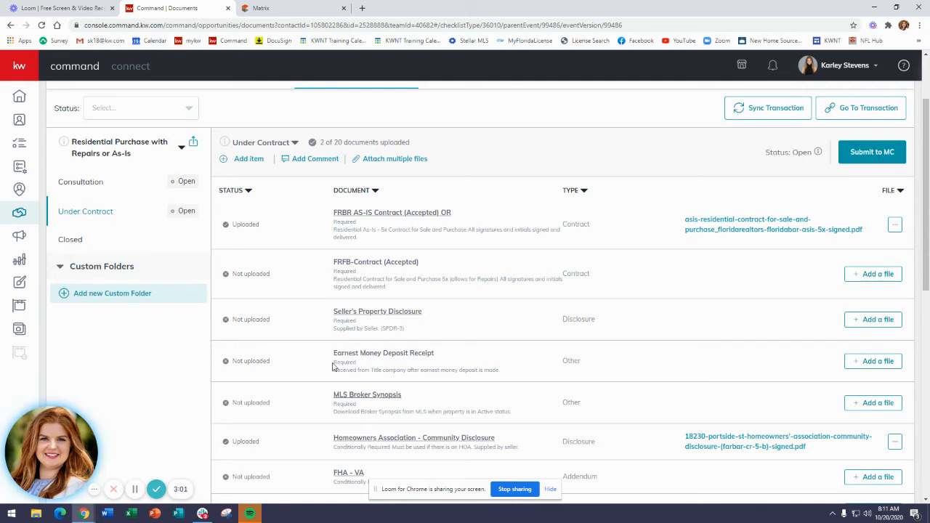
{"action": "left_click_drag", "start_coordinate": [333, 367], "coordinate": [333, 351]}
{"action": "left_click", "coordinate": [355, 365]}
{"action": "left_click_drag", "start_coordinate": [334, 404], "coordinate": [355, 404]}
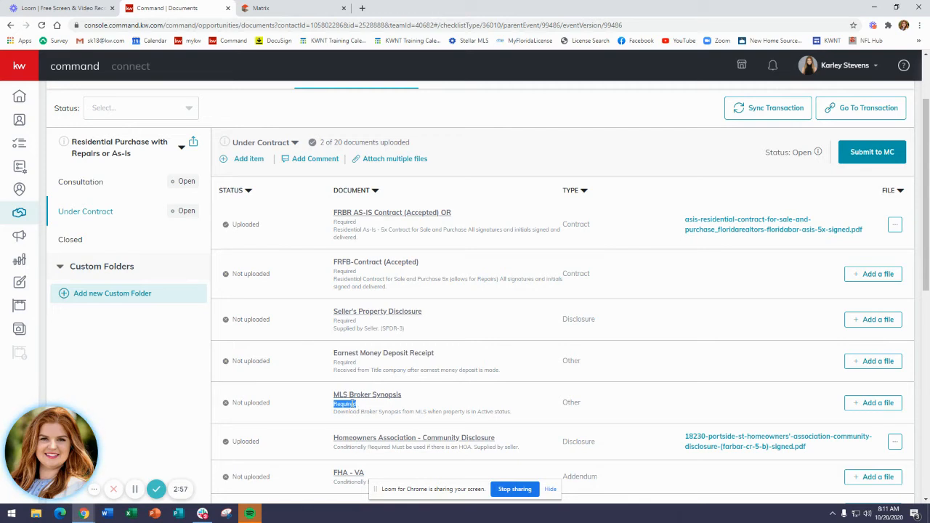
{"action": "left_click", "coordinate": [355, 404]}
Switch to Matrix, print the open property listing to PDF in the Broker Synopsis - Large Font format, and save it to the Desktop.
{"action": "left_click", "coordinate": [307, 6]}
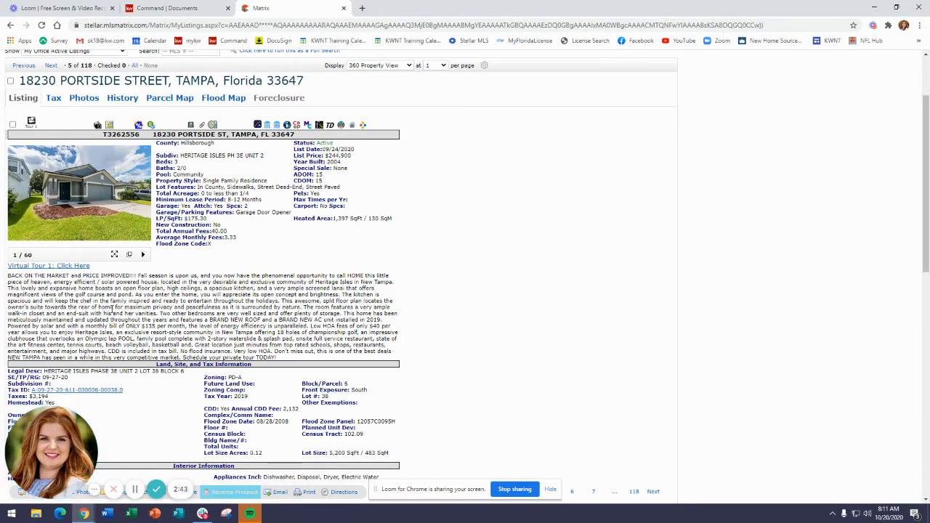
{"action": "scroll", "coordinate": [446, 227], "scroll_direction": "down", "scroll_amount": 10}
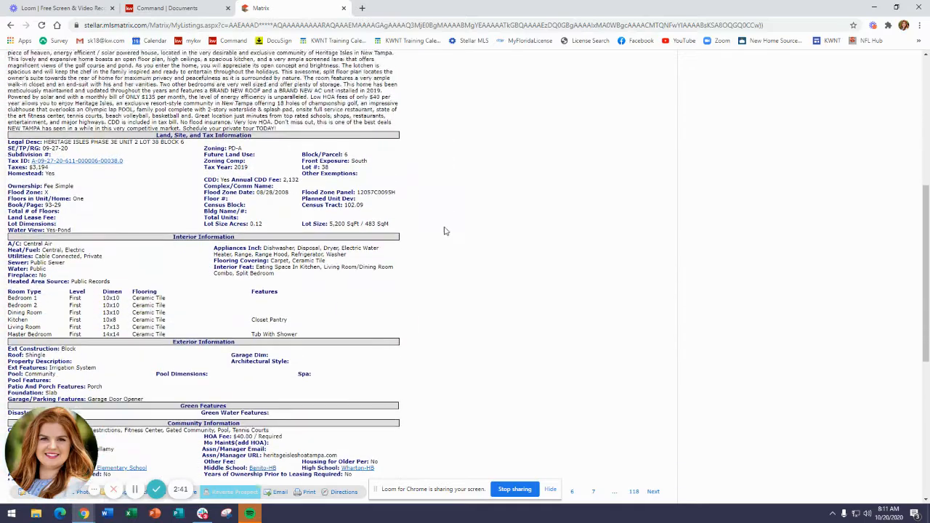
{"action": "scroll", "coordinate": [436, 235], "scroll_direction": "down", "scroll_amount": 1}
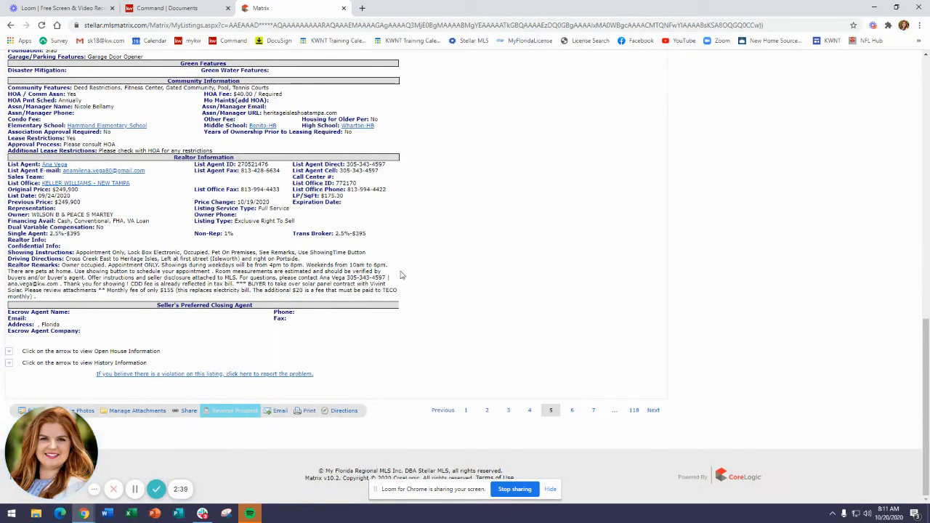
{"action": "left_click", "coordinate": [309, 411]}
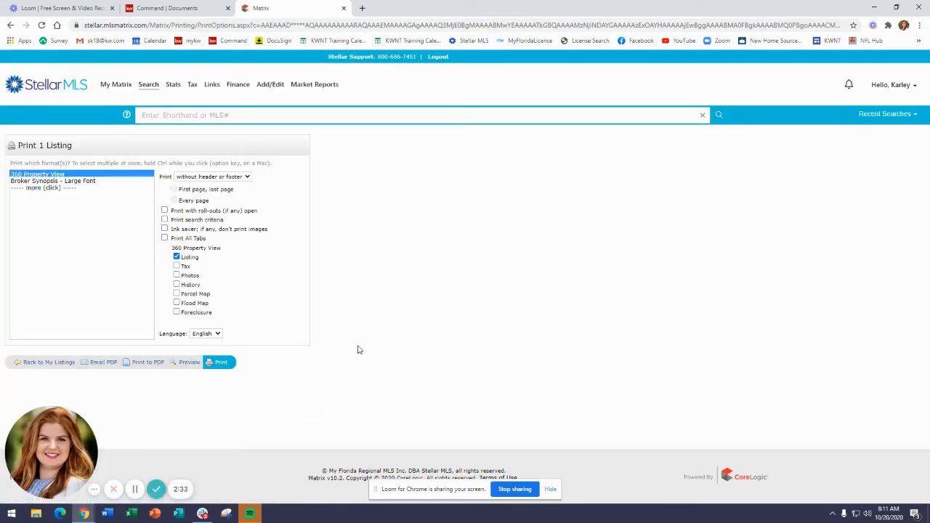
{"action": "left_click", "coordinate": [79, 182]}
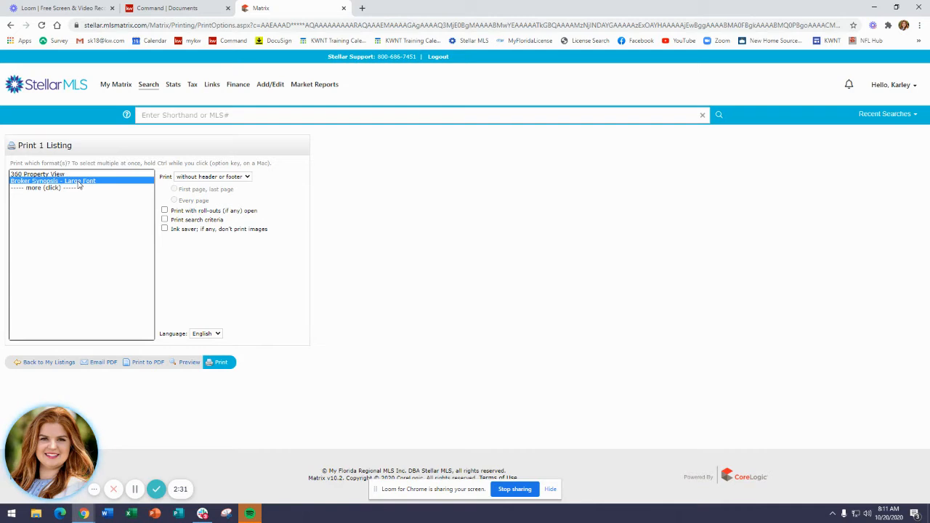
{"action": "left_click", "coordinate": [158, 367]}
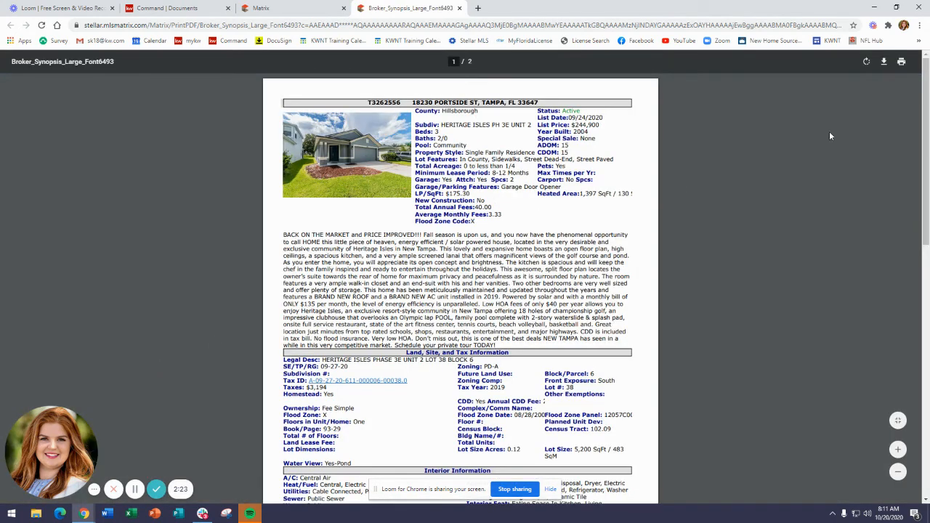
{"action": "left_click", "coordinate": [884, 61]}
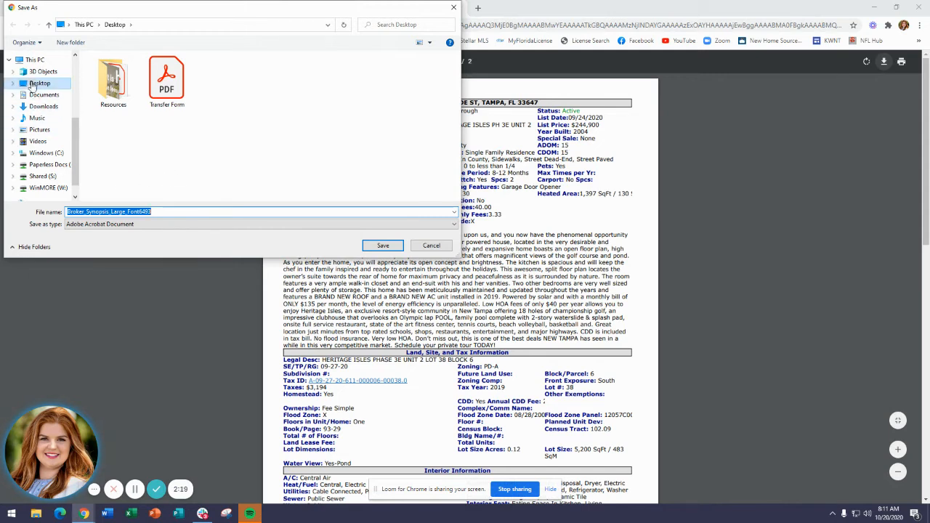
{"action": "left_click", "coordinate": [391, 249]}
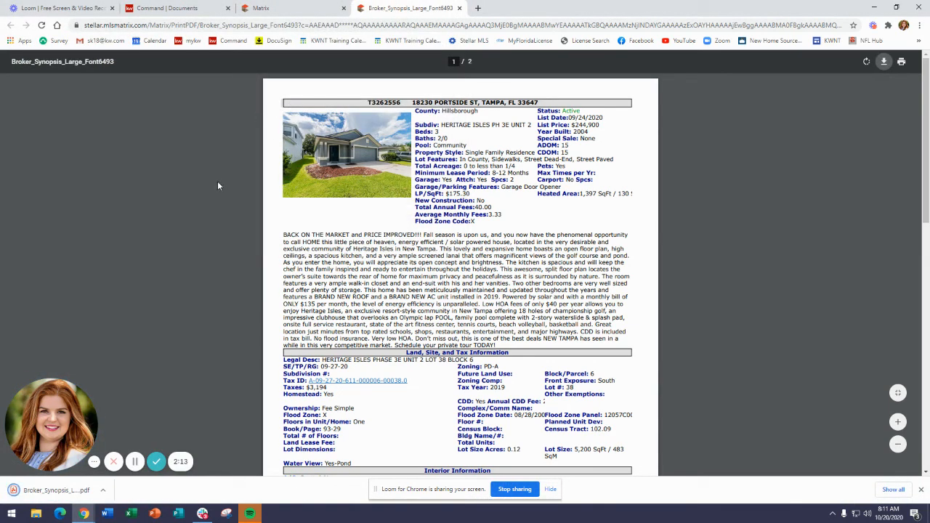
Return to the Command checklist and start adding a file to the MLS Broker Synopsis item.
{"action": "left_click", "coordinate": [188, 7]}
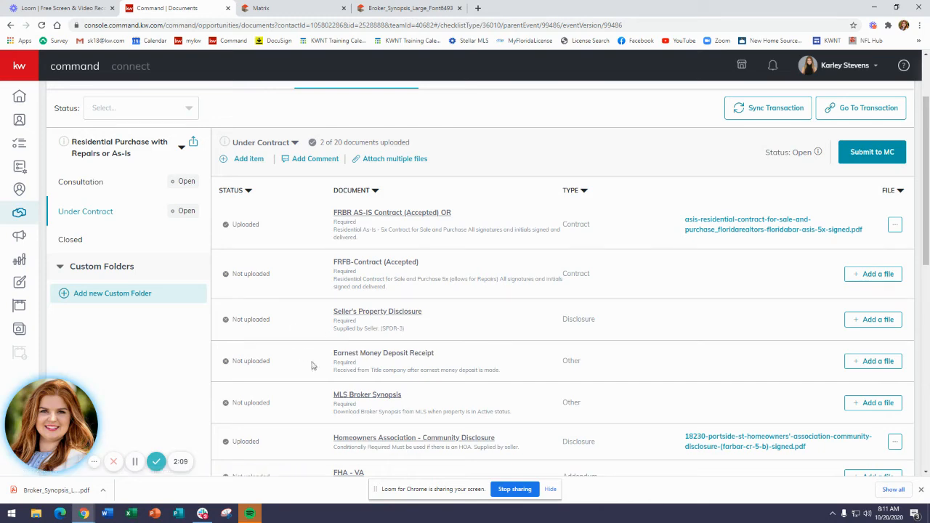
{"action": "left_click", "coordinate": [875, 404]}
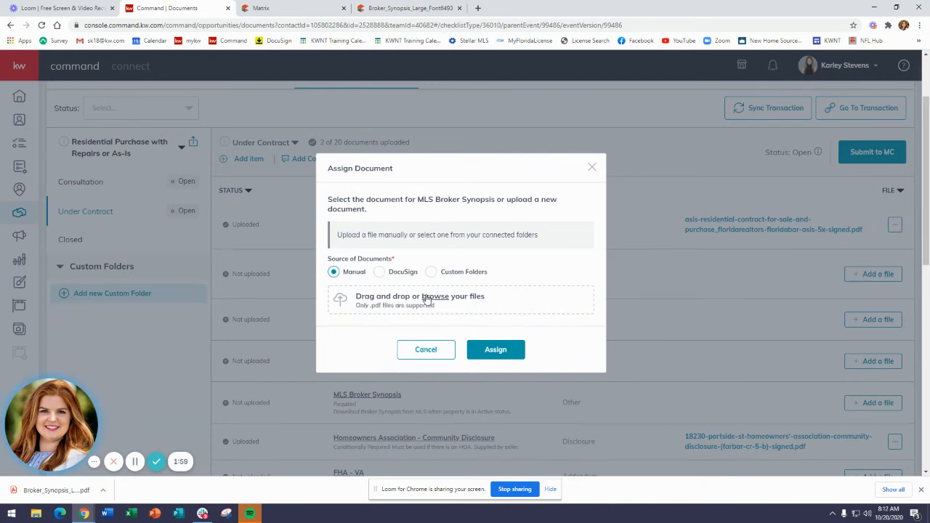
{"action": "left_click", "coordinate": [401, 303]}
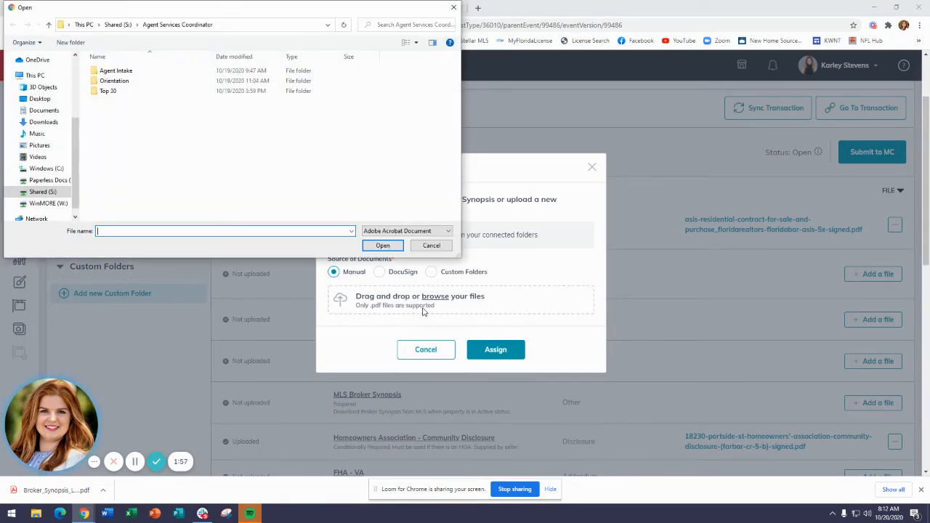
{"action": "left_click", "coordinate": [40, 98]}
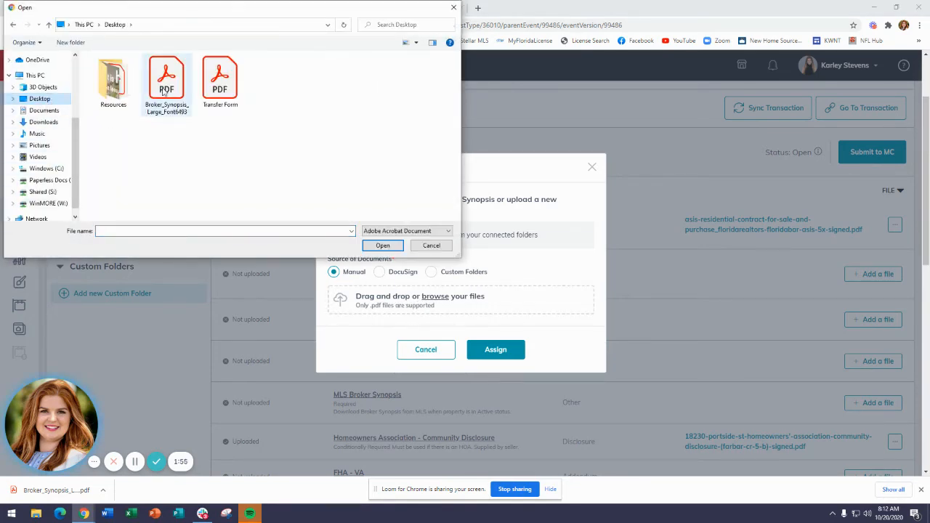
{"action": "left_click", "coordinate": [445, 246]}
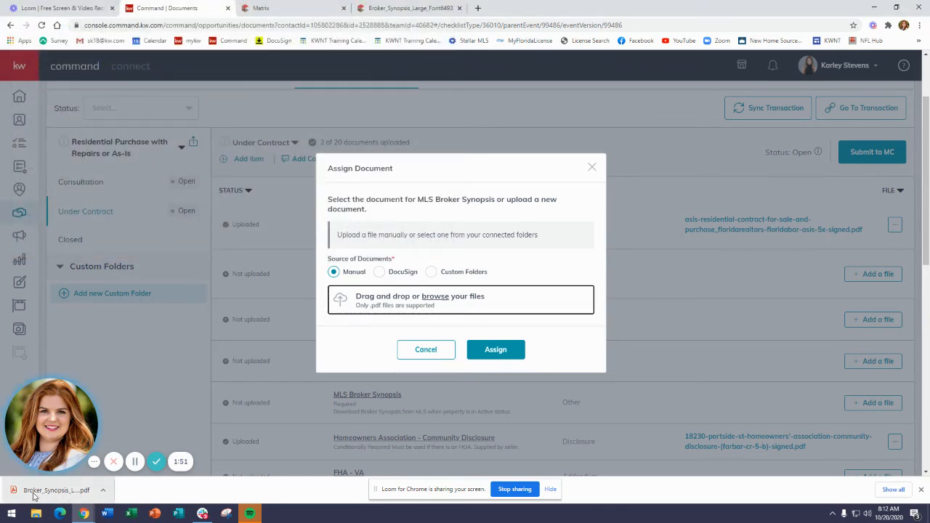
Upload the downloaded Broker_Synopsis_Large_Font6493.pdf manually and assign it to the MLS Broker Synopsis item.
{"action": "left_click_drag", "start_coordinate": [65, 492], "coordinate": [452, 296]}
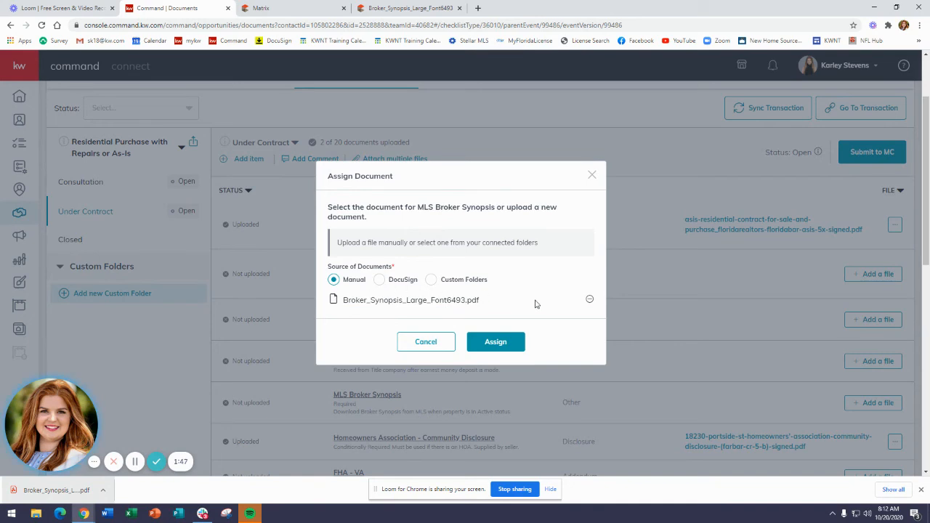
{"action": "left_click", "coordinate": [497, 341]}
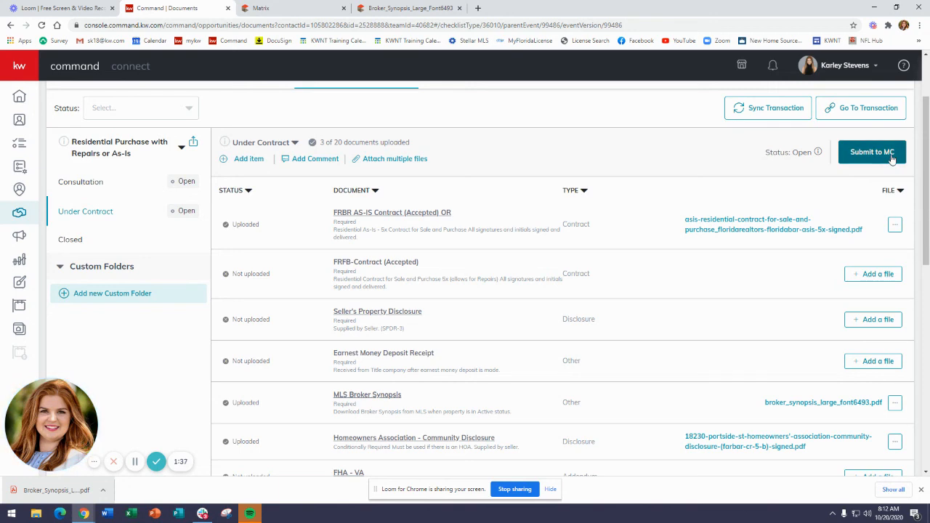
{"action": "scroll", "coordinate": [451, 355], "scroll_direction": "up", "scroll_amount": 2}
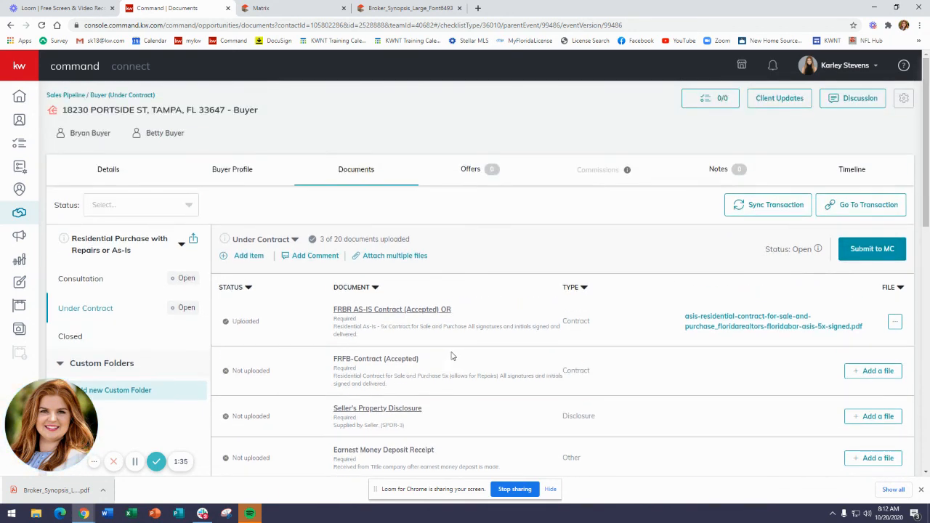